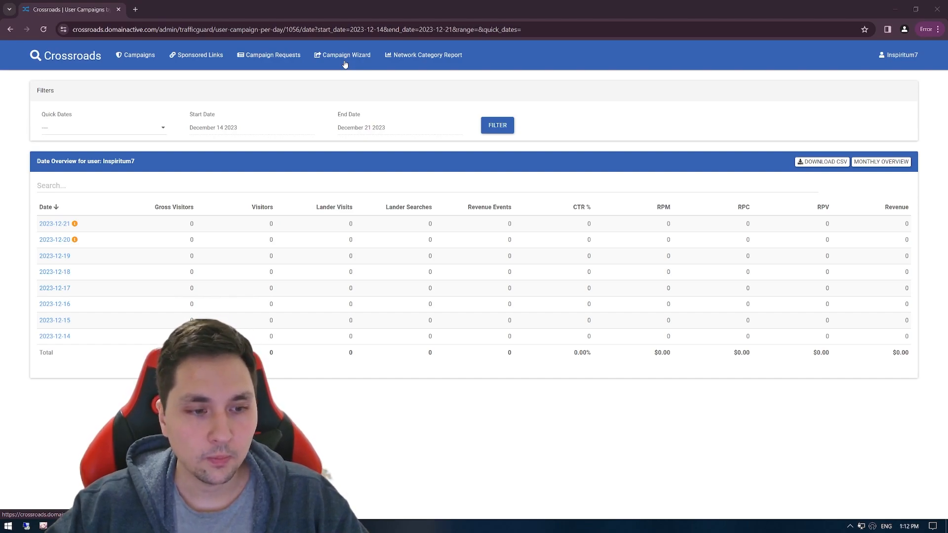
- Start a new campaign in the Campaign Wizard and name it "Name-Vertical-Geo-Traffic Source-DA"
left_click(345, 59)
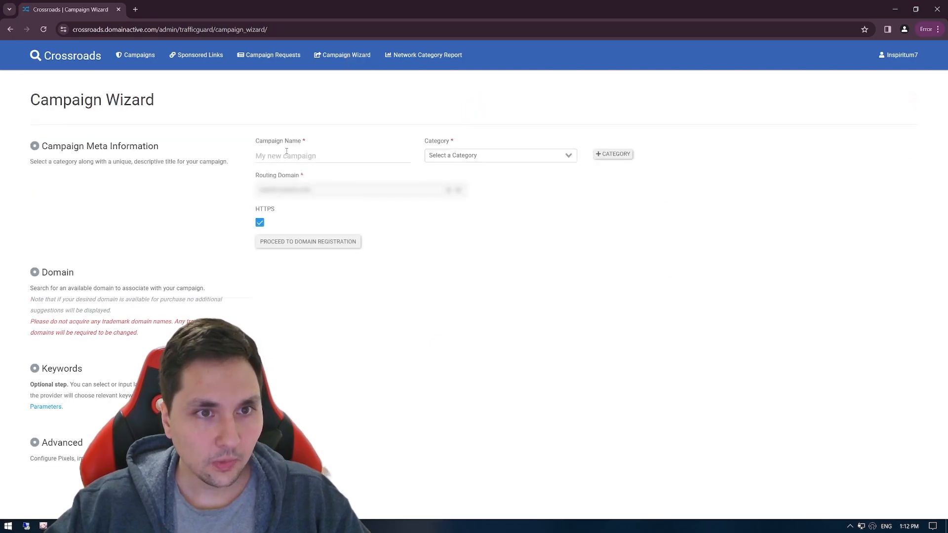
left_click(289, 156)
key("ctrl+v")
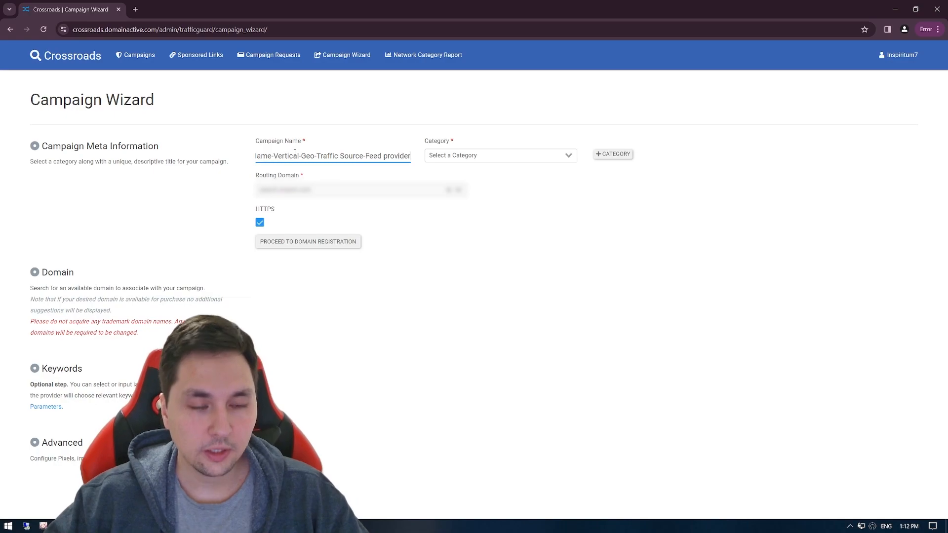
left_click_drag(293, 155, 367, 156)
left_click(274, 156)
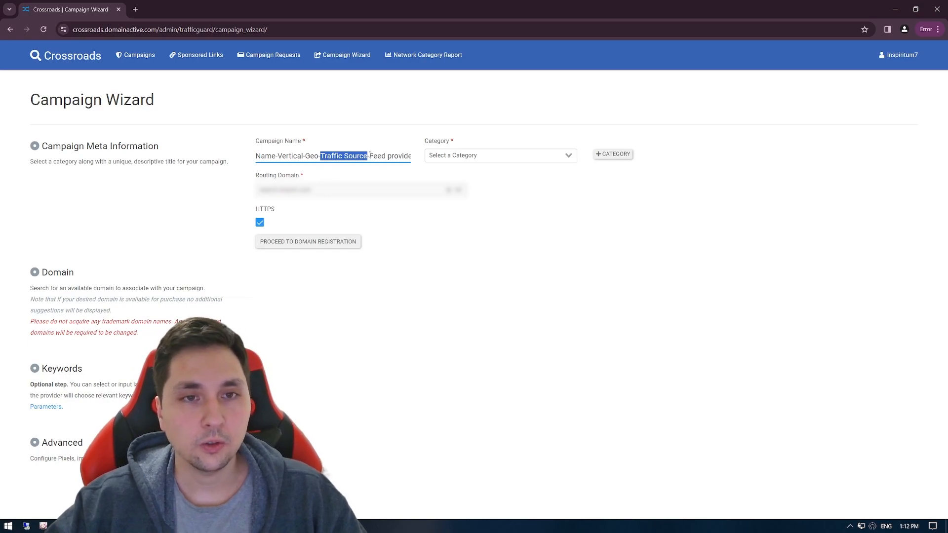
left_click_drag(370, 156, 414, 159)
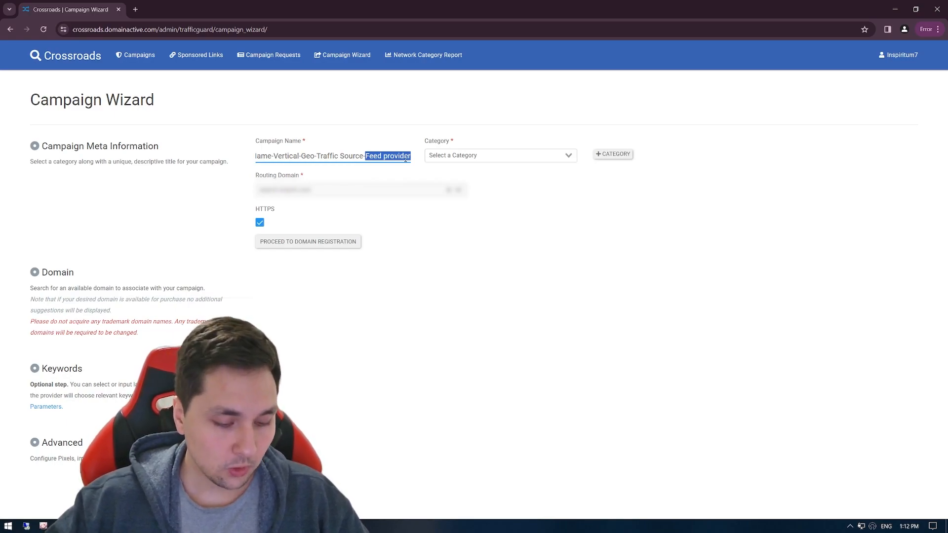
type("DA")
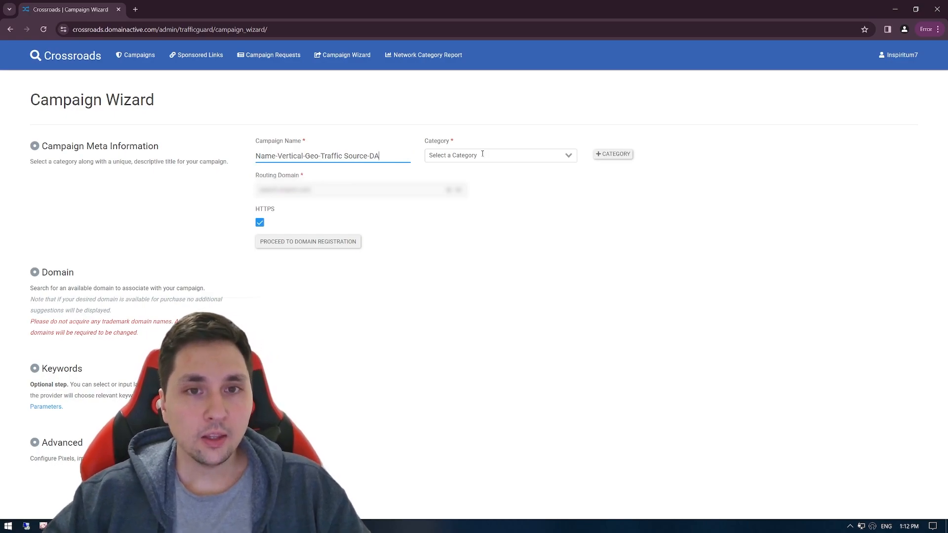
- Search the campaign categories for "dental im"
left_click(503, 155)
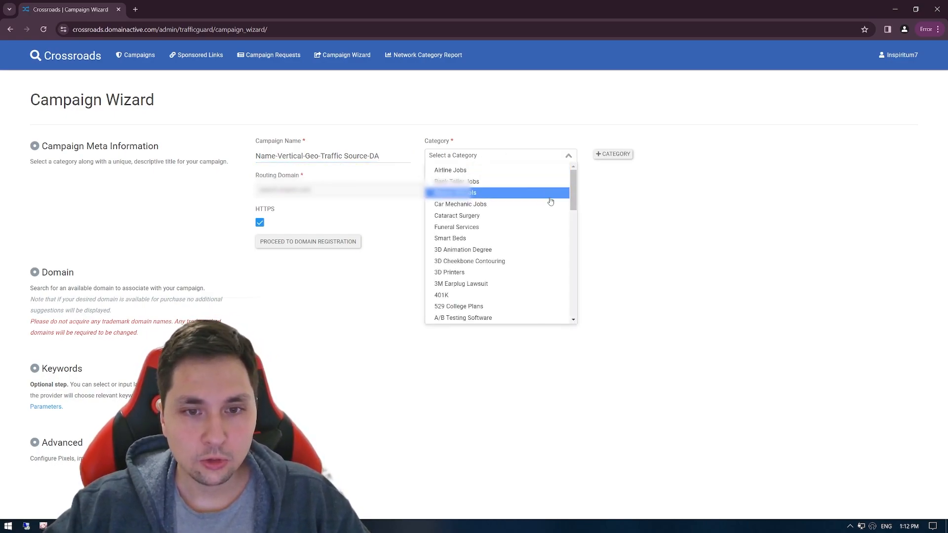
scroll(503, 217, "down", 3)
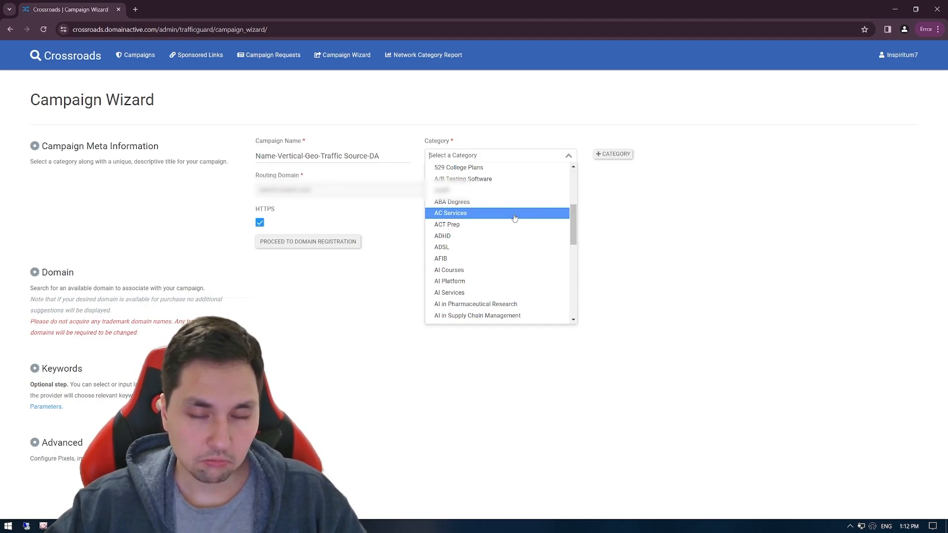
type("dent")
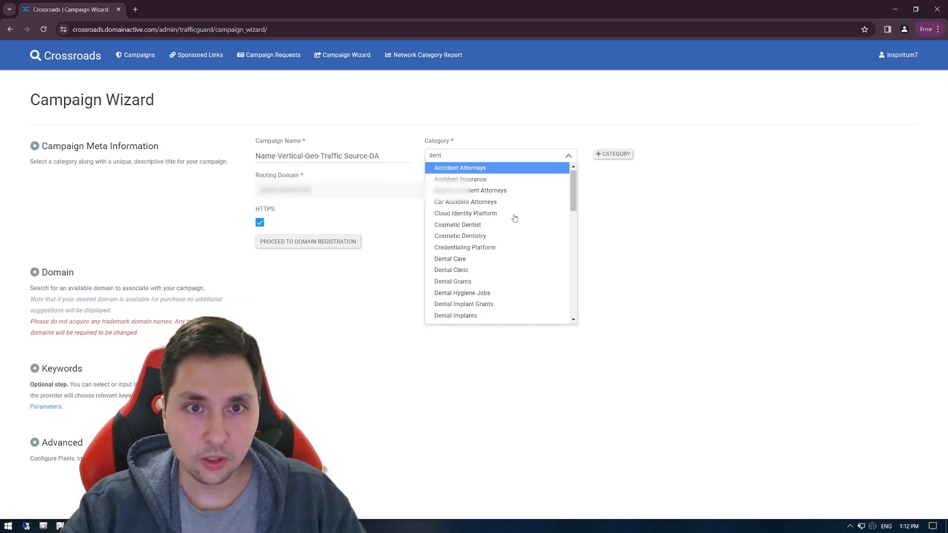
type("al im")
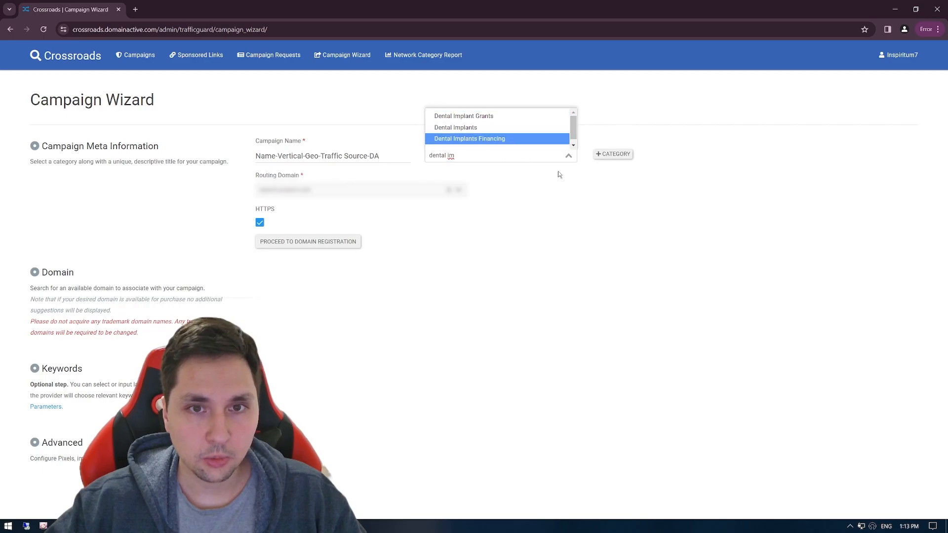
left_click(619, 193)
left_click(612, 154)
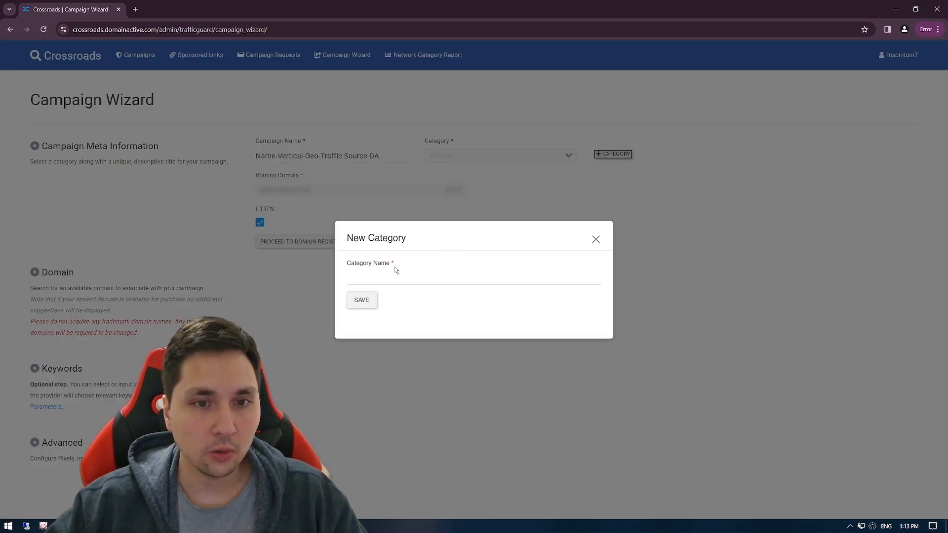
left_click(596, 239)
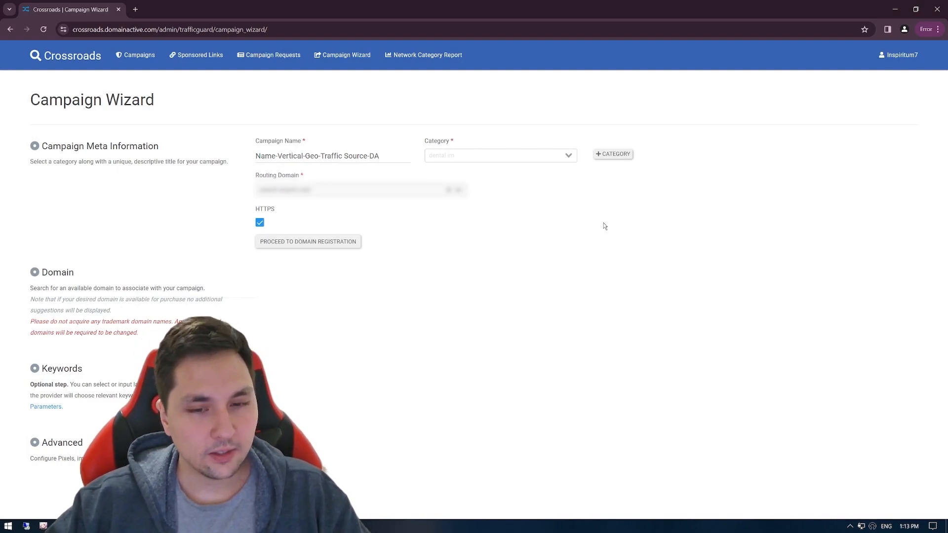
- Set the campaign's category to Dental Implants
left_click(454, 155)
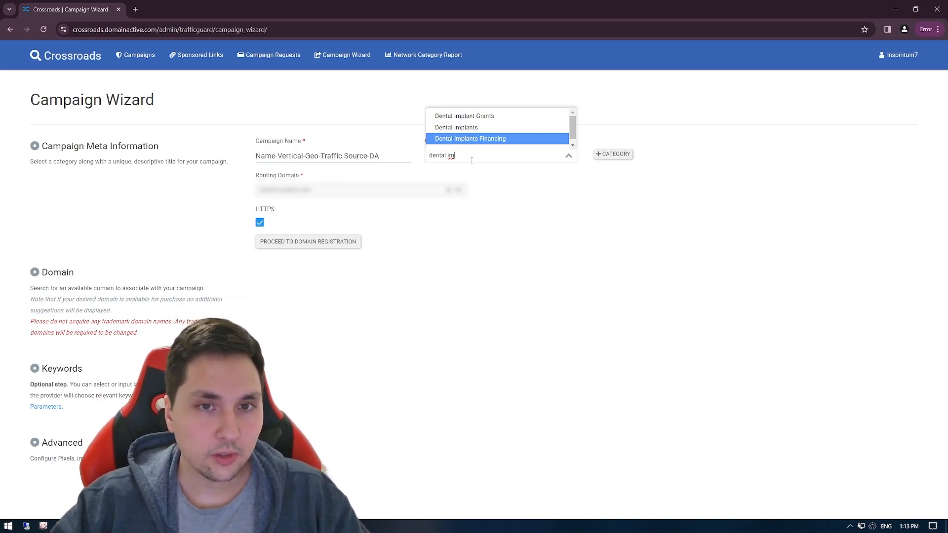
left_click(458, 128)
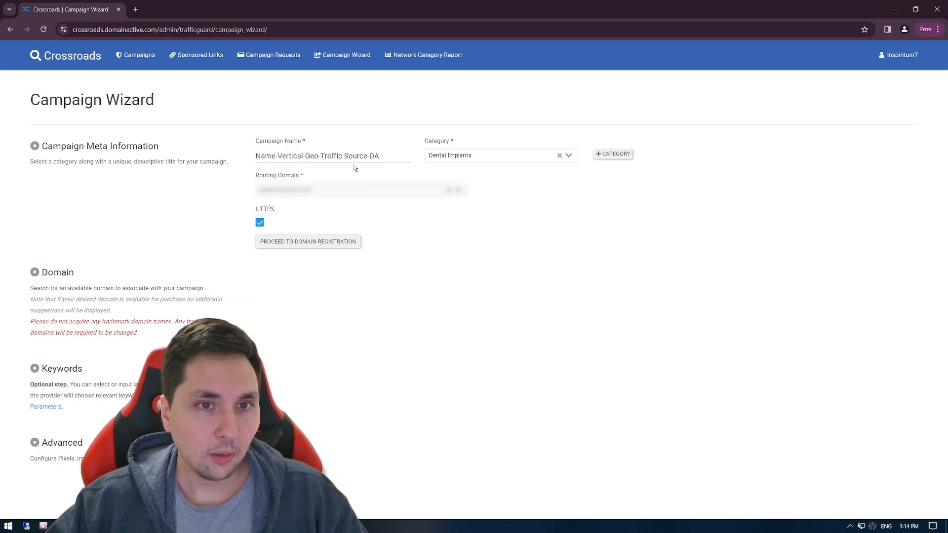
- Replace "Name" with "Test" at the start of the campaign name and proceed to domain registration
double_click(266, 155)
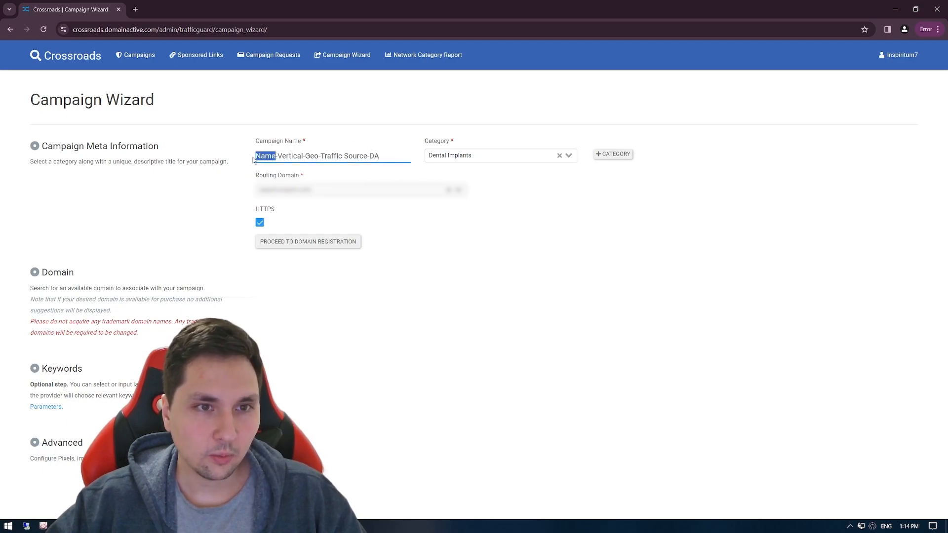
type("Test")
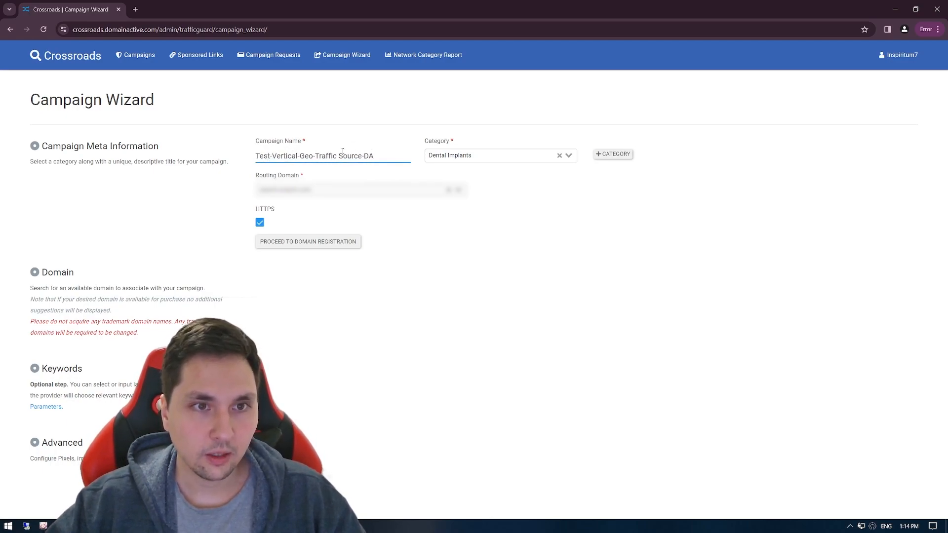
left_click(302, 243)
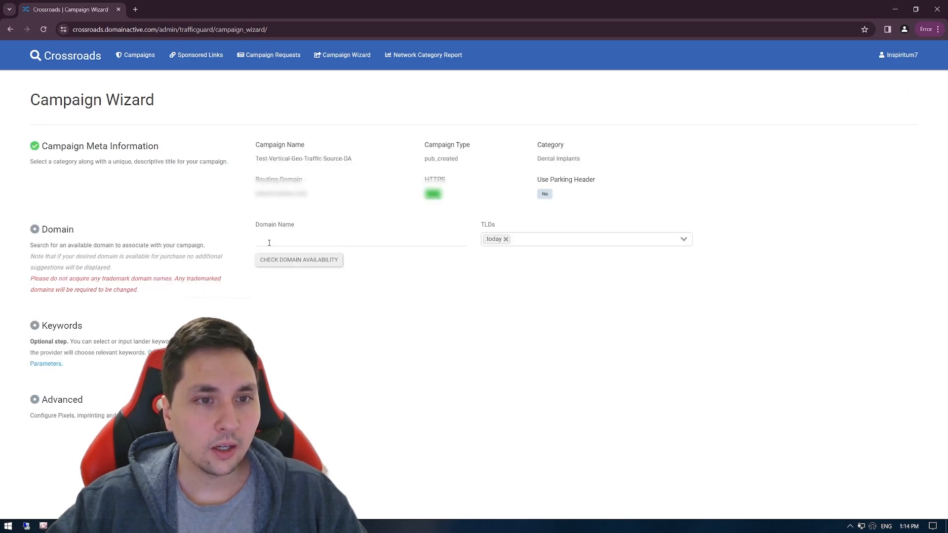
- Check the availability of the domain name dentalimplants2023buynow under .today and select that domain for the campaign
left_click(278, 239)
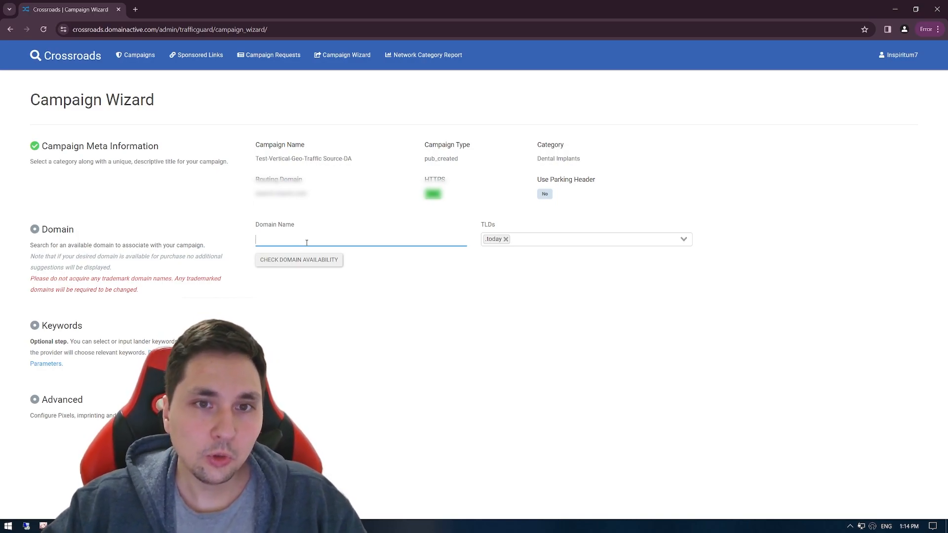
type("den")
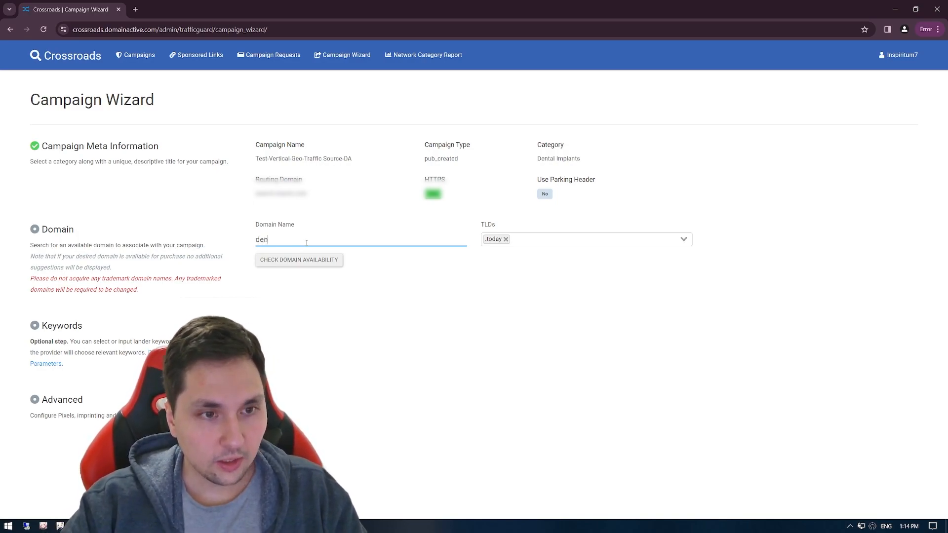
type("tali")
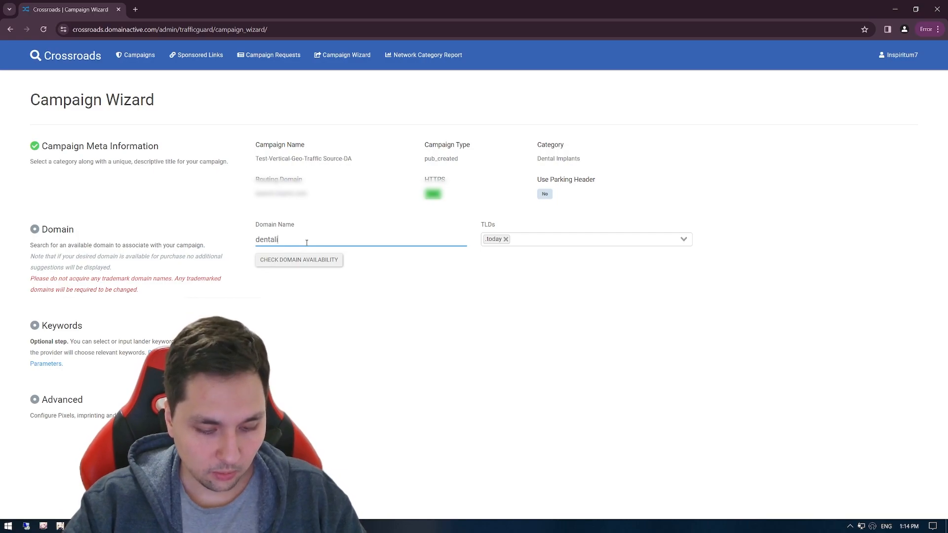
type("mplants")
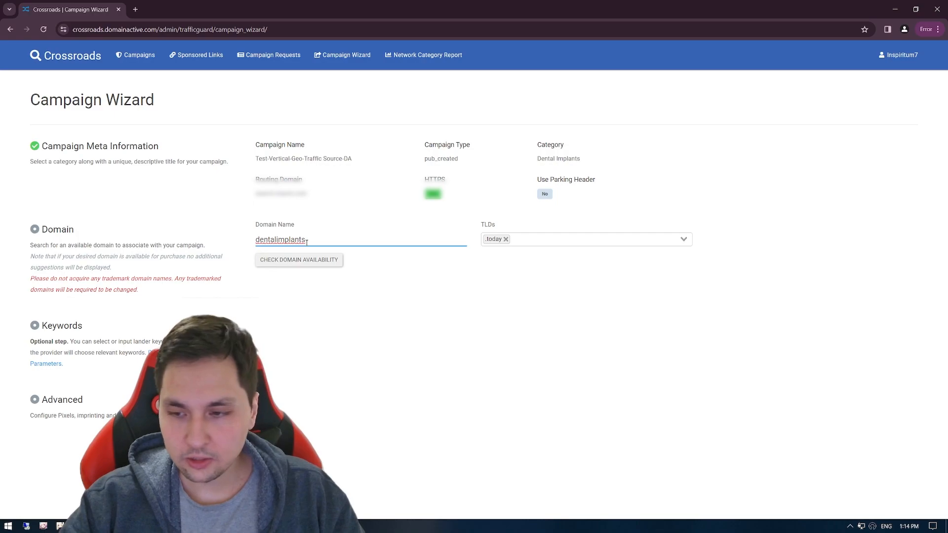
type("2023b")
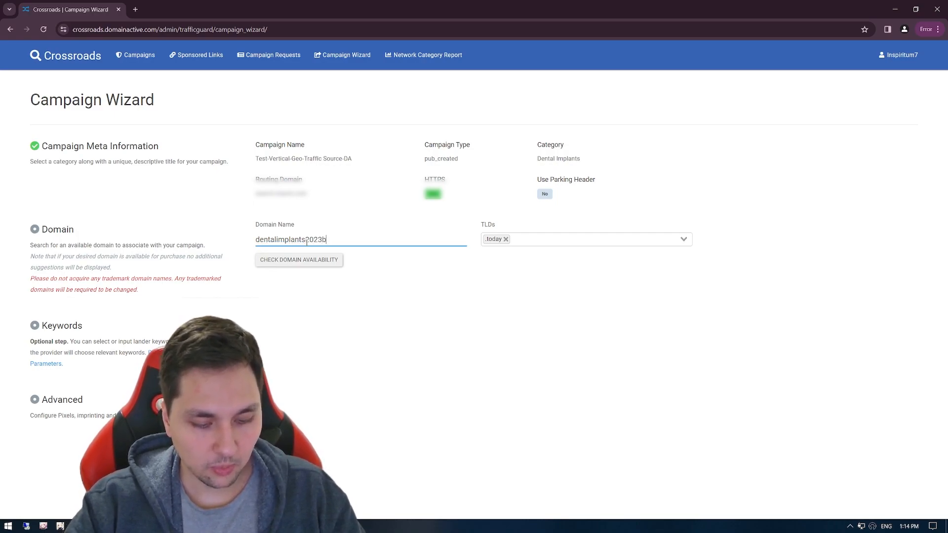
type("uynow")
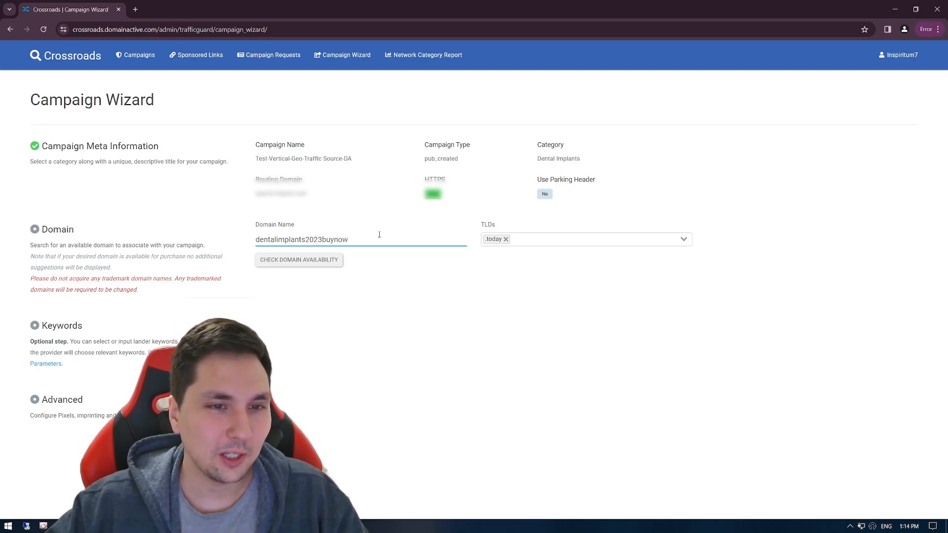
left_click(338, 262)
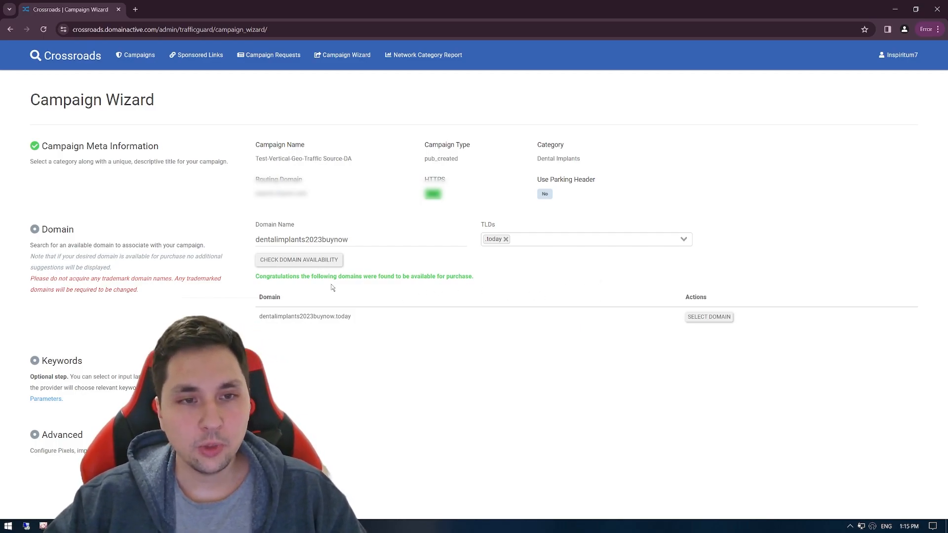
left_click(718, 319)
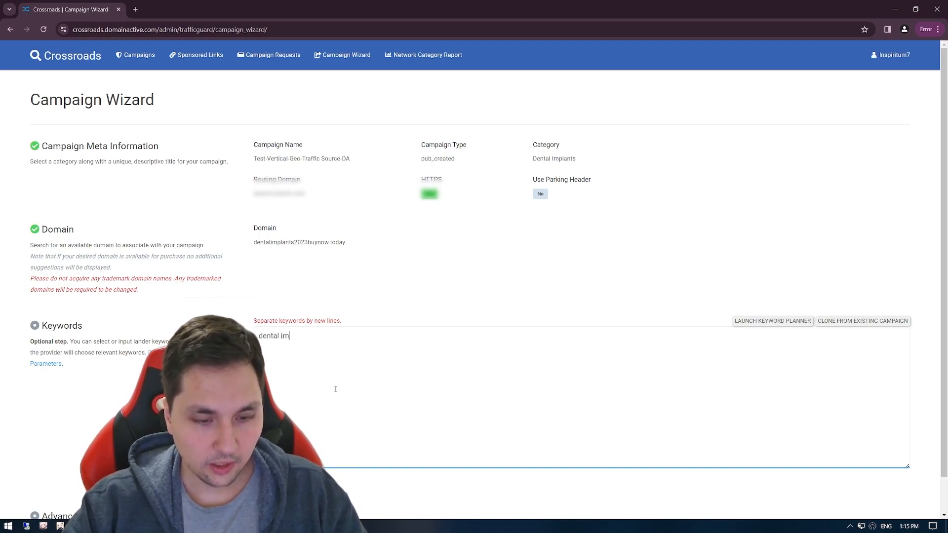
- Enter "dental implants near me" as the lander keyword and submit the keywords section
type("plants new")
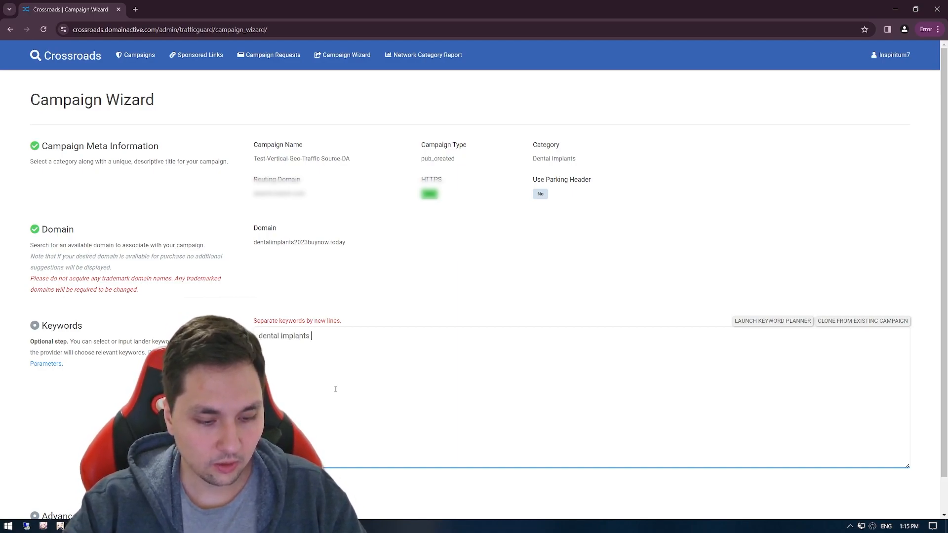
key("BackSpace")
type("ar me")
key("Return")
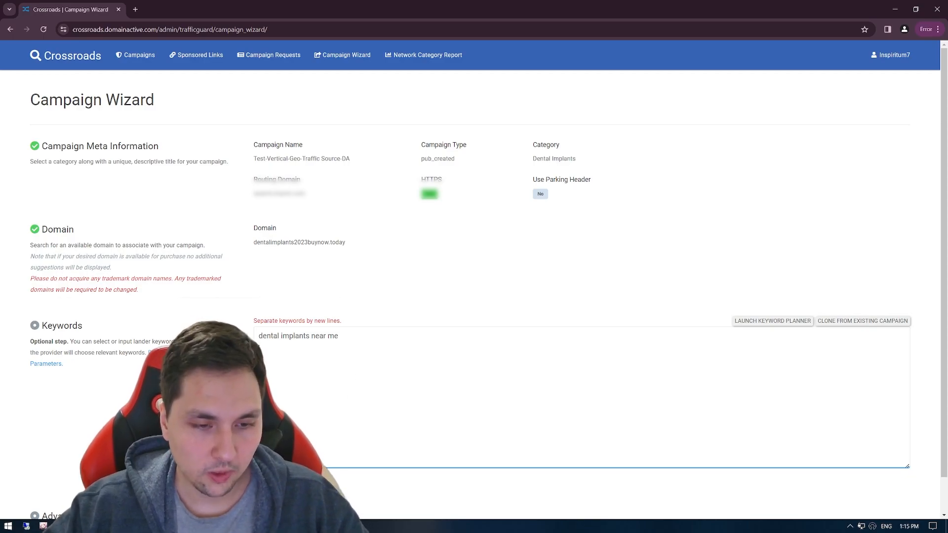
left_click(268, 486)
- Leave the passthrough parameters and pixel fields empty and finish creating the campaign
scroll(324, 385, "down", 3)
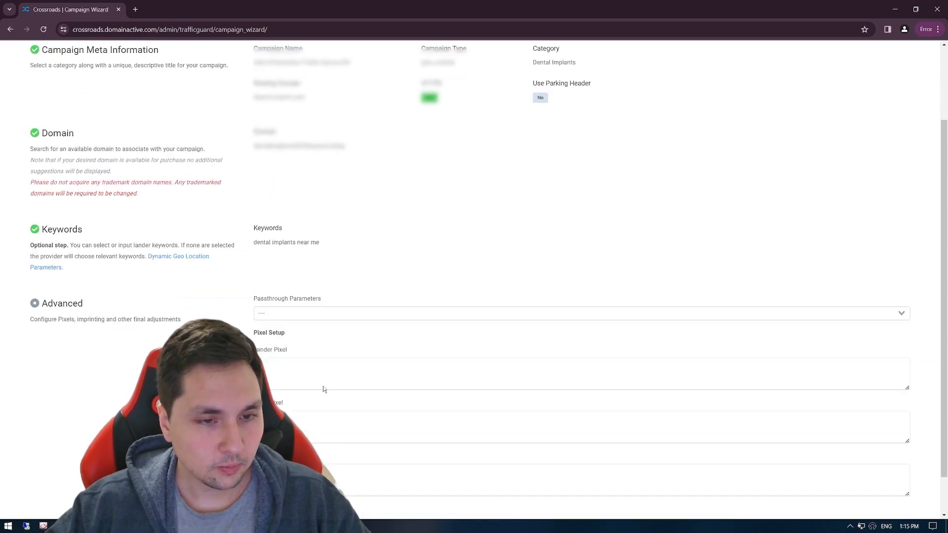
scroll(280, 339, "down", 1)
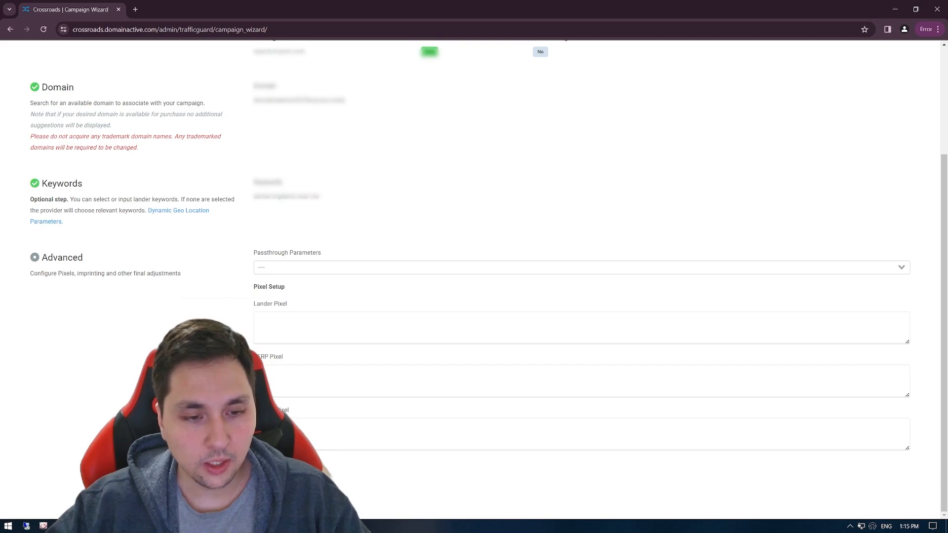
left_click(270, 470)
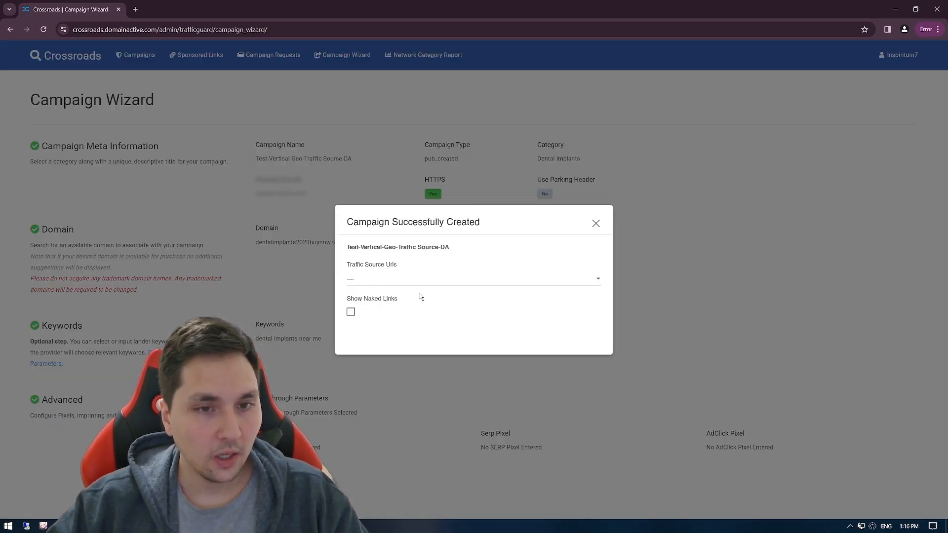
- Choose TikTok as the traffic source for the new campaign's URLs and close the campaign creation dialog
left_click(371, 283)
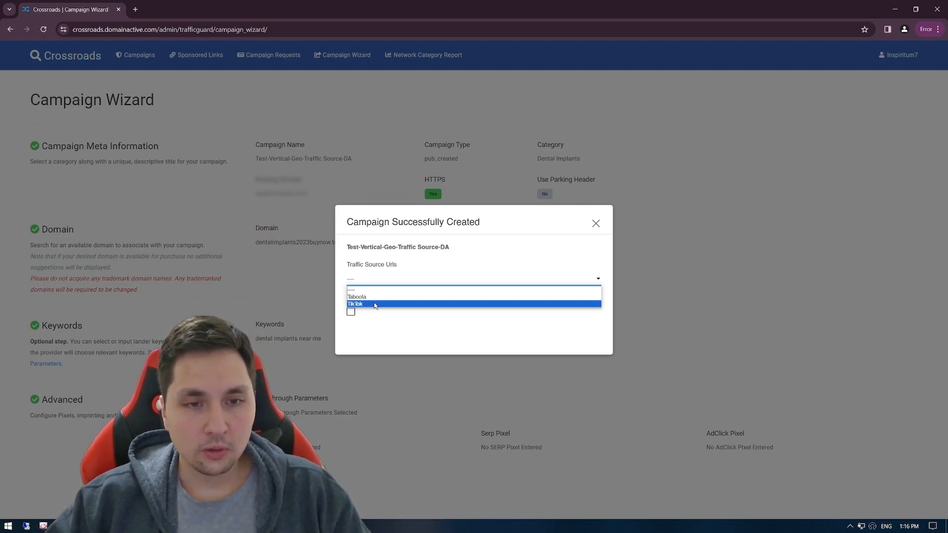
left_click(375, 304)
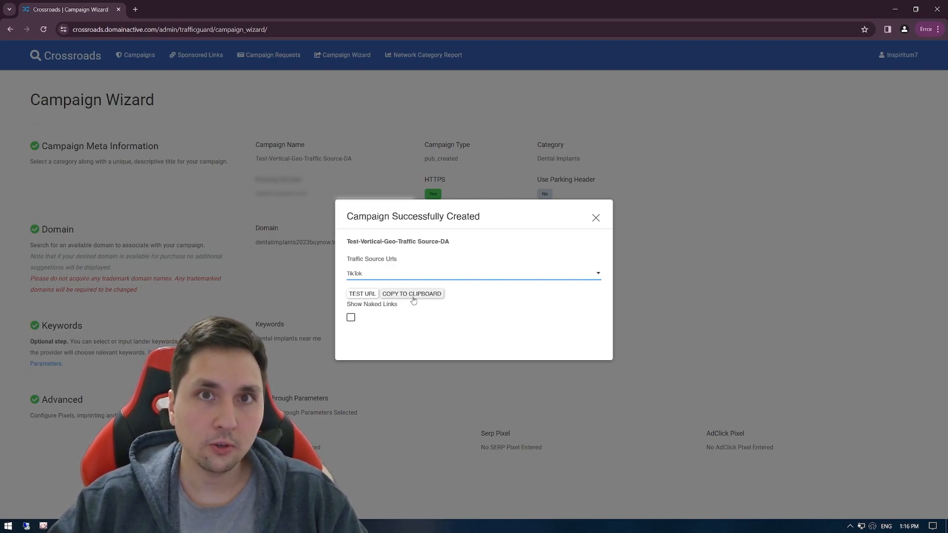
left_click(596, 219)
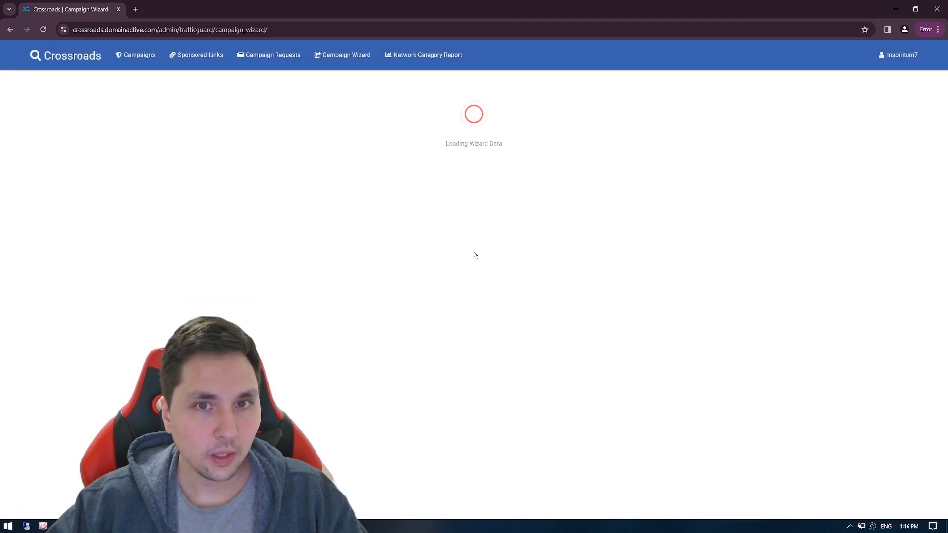
- Open the overview of the new Dental Implants campaign from the campaign list for 2023-12-21
left_click(132, 54)
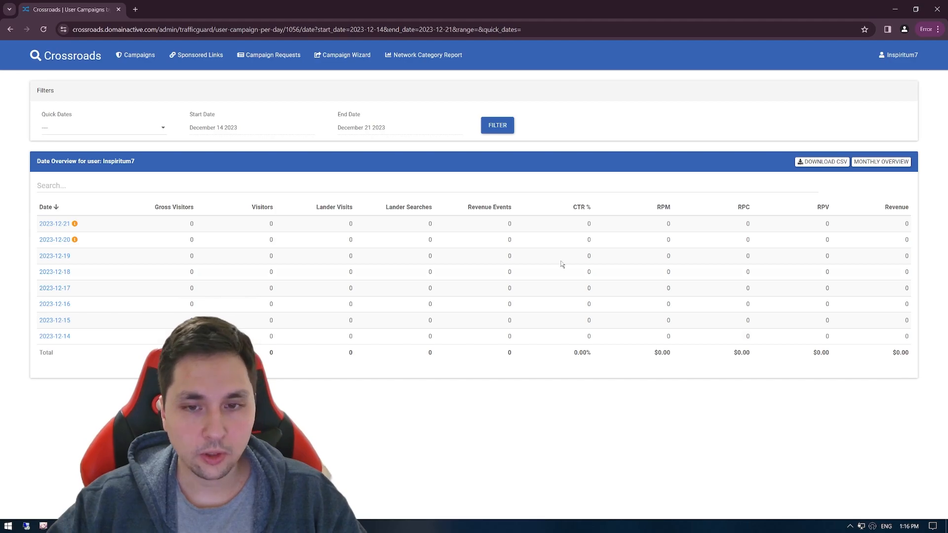
left_click(56, 224)
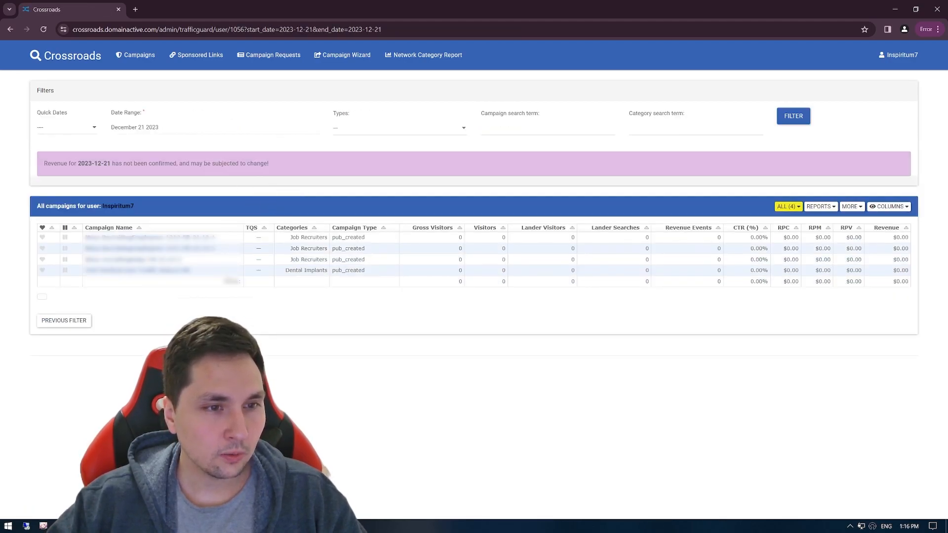
left_click(169, 272)
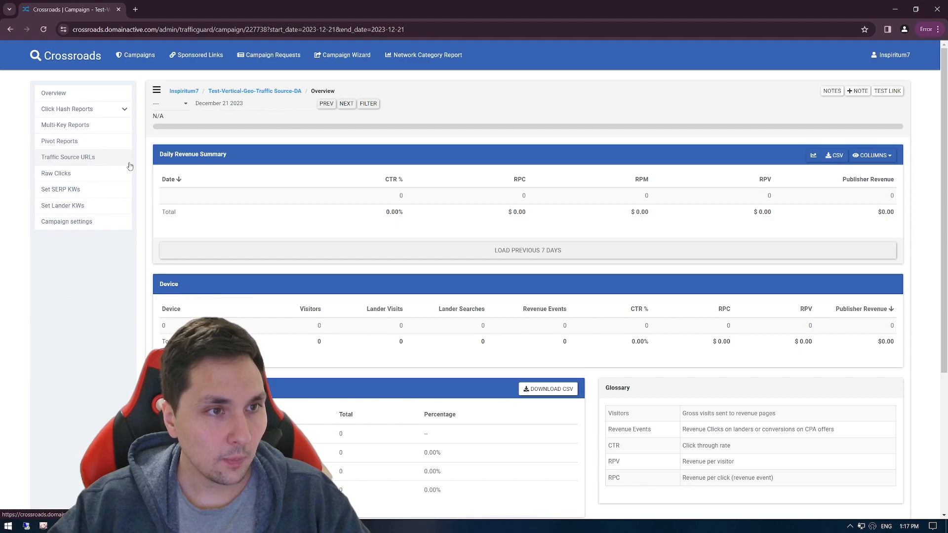
- Open the campaign's traffic source URLs and examine the full default tracking link for TikTok
left_click(99, 158)
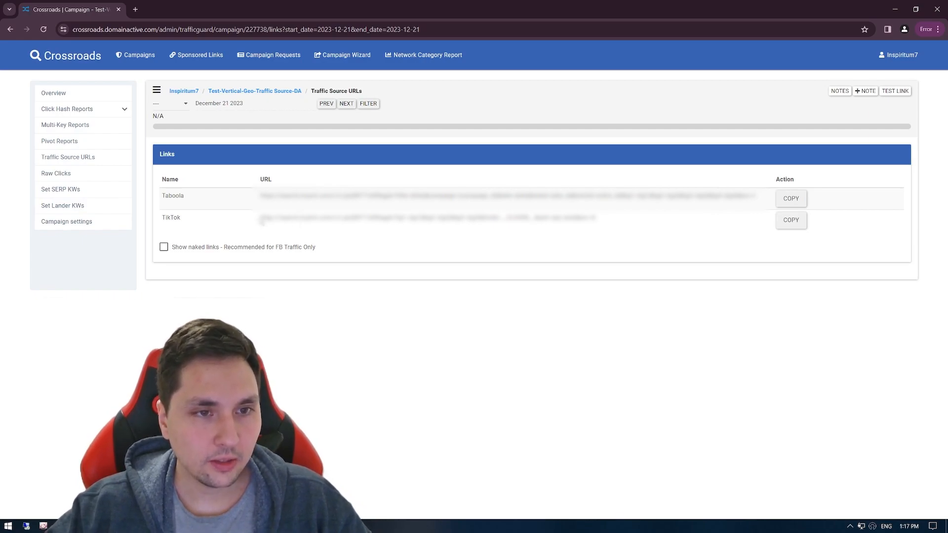
left_click_drag(260, 219, 393, 219)
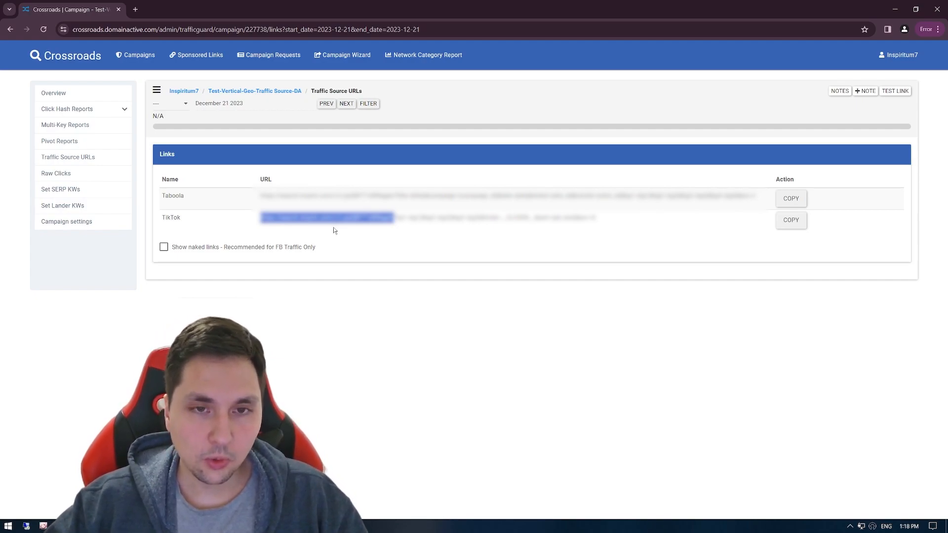
left_click_drag(598, 219, 260, 218)
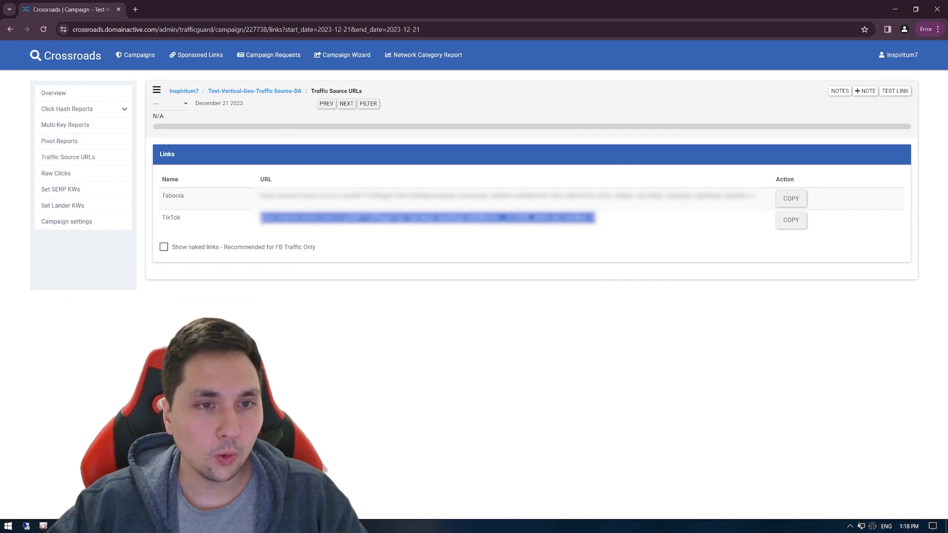
left_click(366, 236)
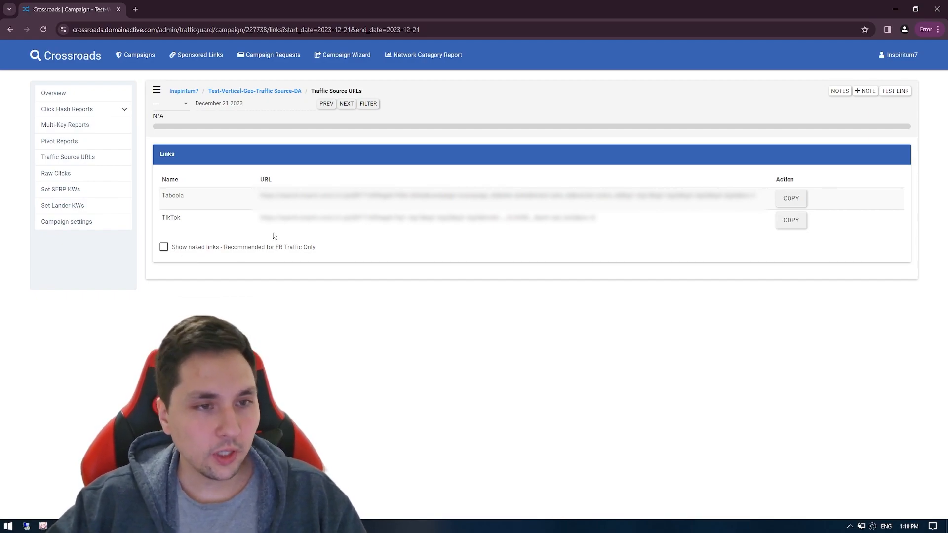
- Show the naked links in place of the default traffic source URLs and select the entire TikTok link
left_click(164, 248)
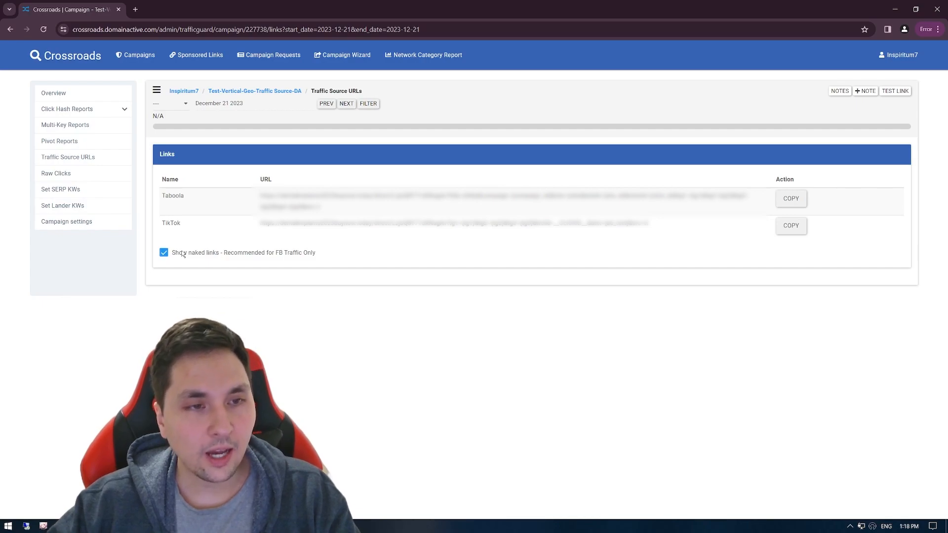
left_click(164, 254)
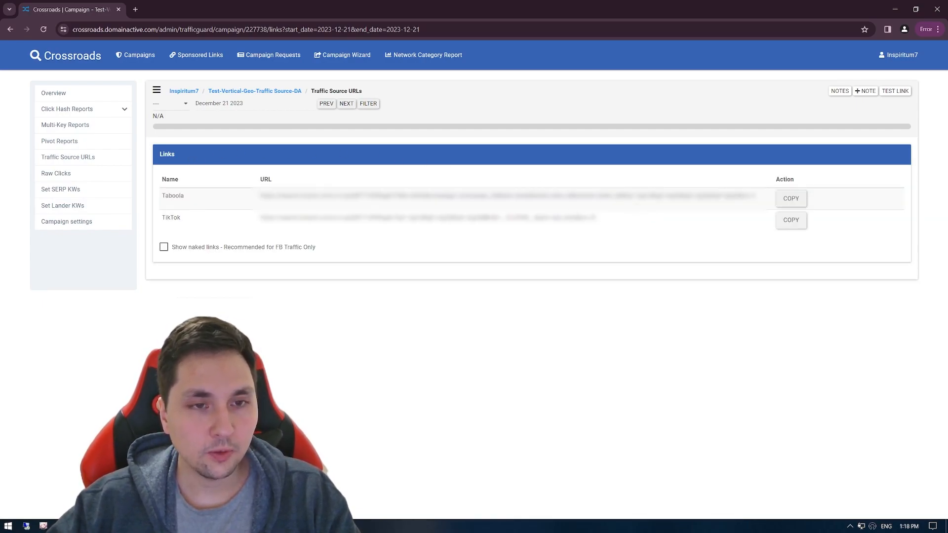
left_click(180, 245)
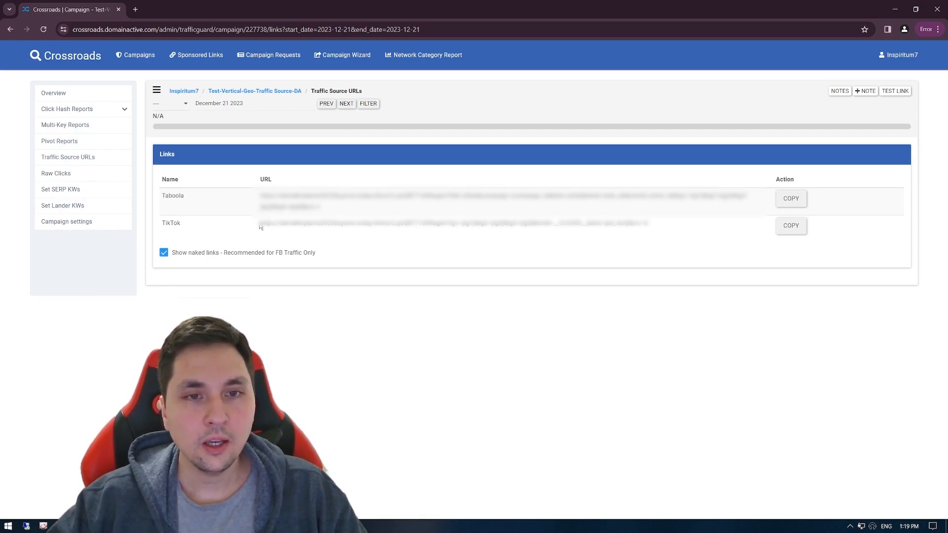
left_click_drag(260, 227, 447, 223)
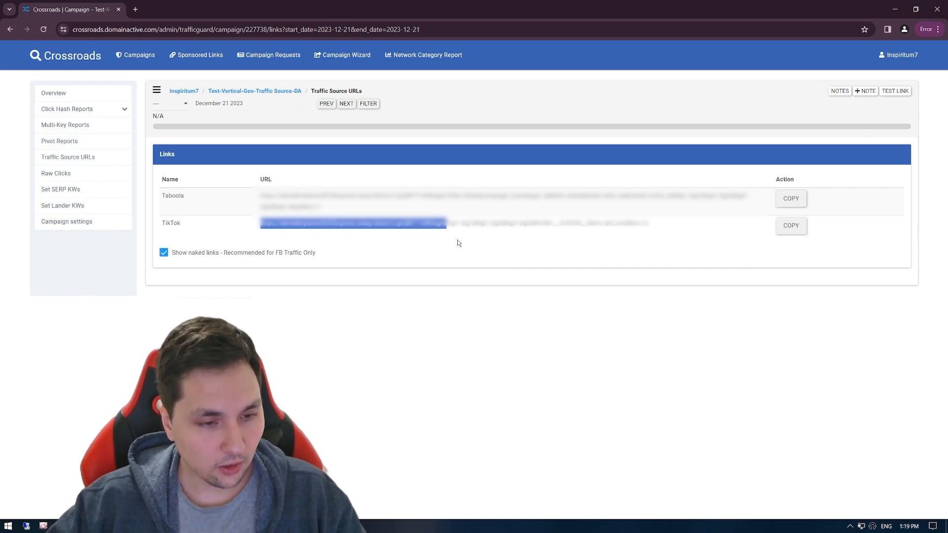
left_click_drag(252, 223, 668, 230)
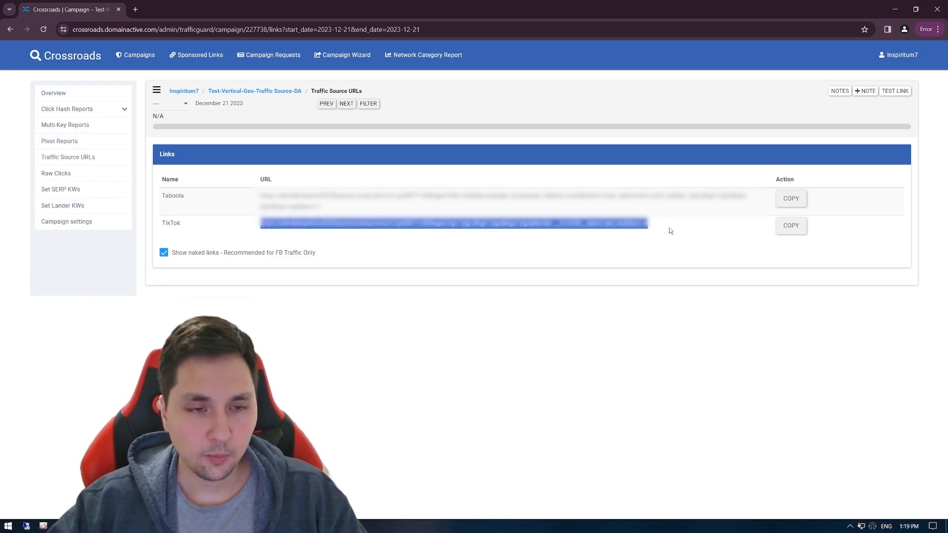